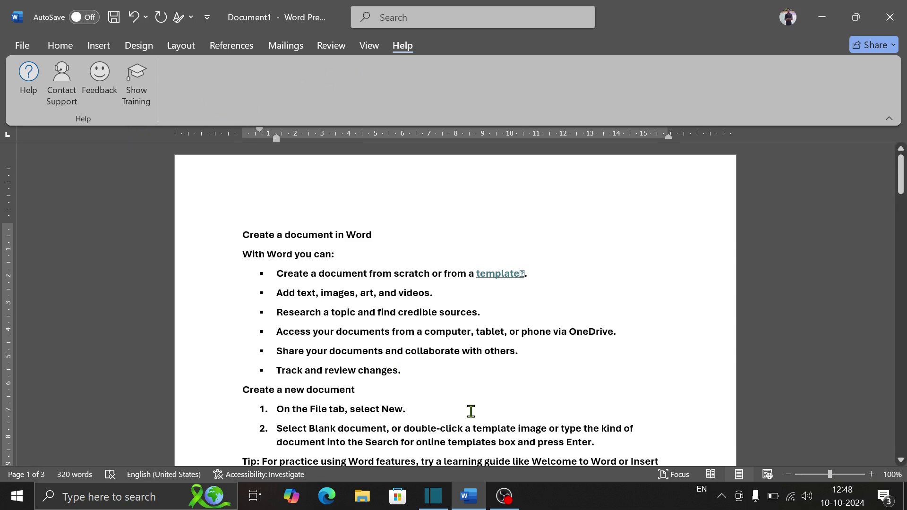
Step: Select all the document's text and delete it, leaving a blank page
key(ctrl+a)
key(Delete)
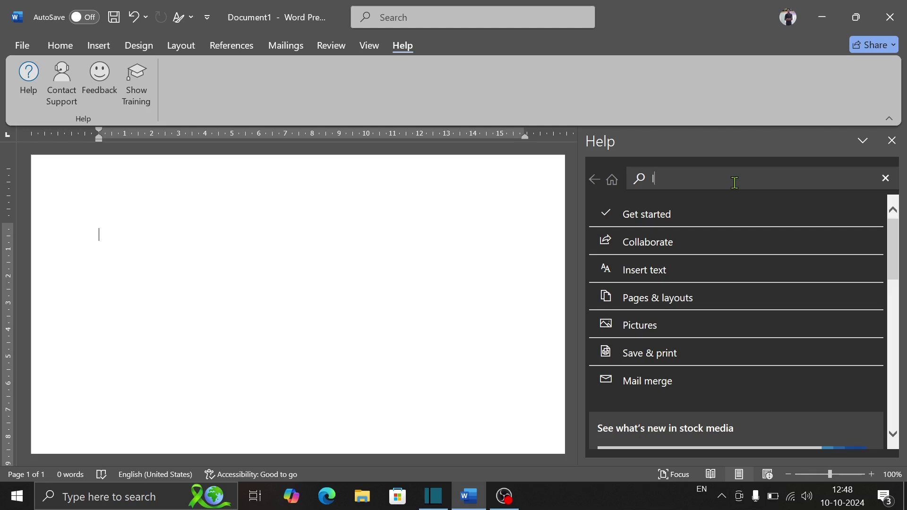
Step: Search Help for 'layout' and load more results to reach the single-page header/footer article
text(layout)
key(Return)
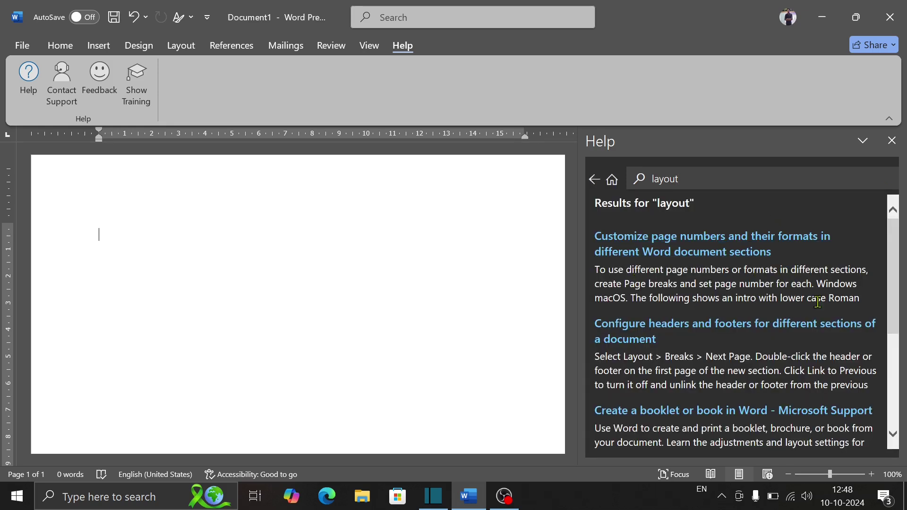
drag(898, 239, 905, 330)
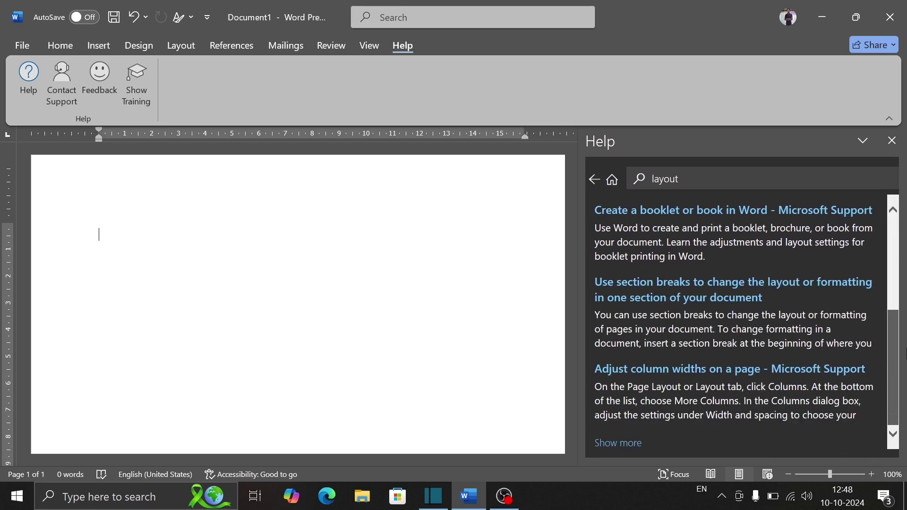
mouse_move(905, 331)
mouse_down()
mouse_move(905, 314)
mouse_move(905, 330)
mouse_up()
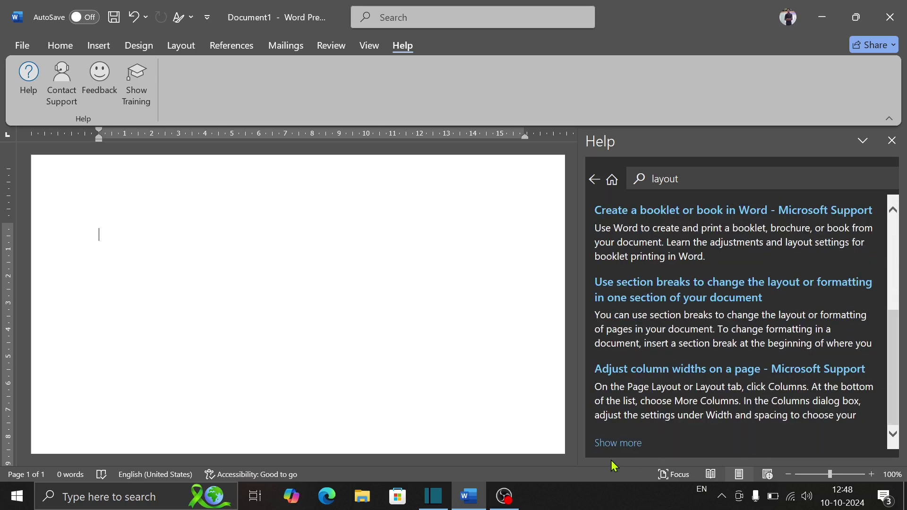
click(611, 446)
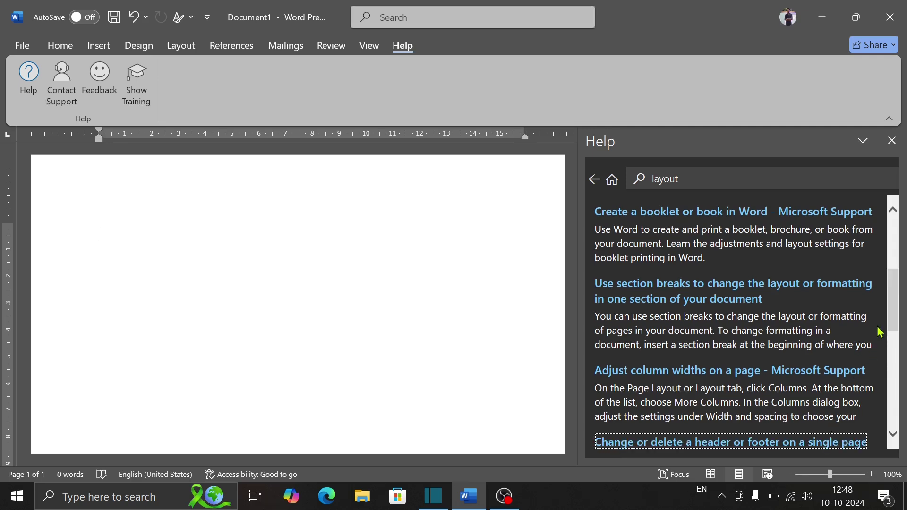
drag(900, 304, 903, 348)
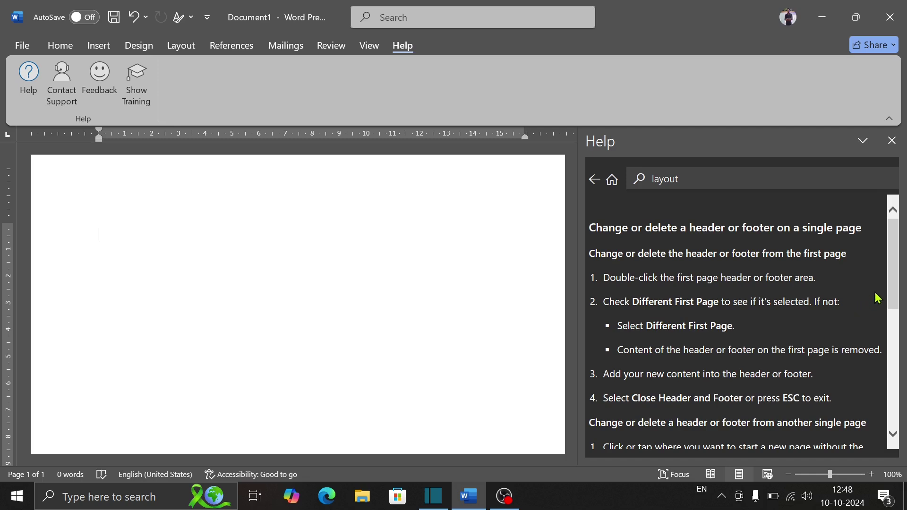
mouse_move(894, 262)
mouse_down()
mouse_move(906, 391)
mouse_move(902, 241)
mouse_up()
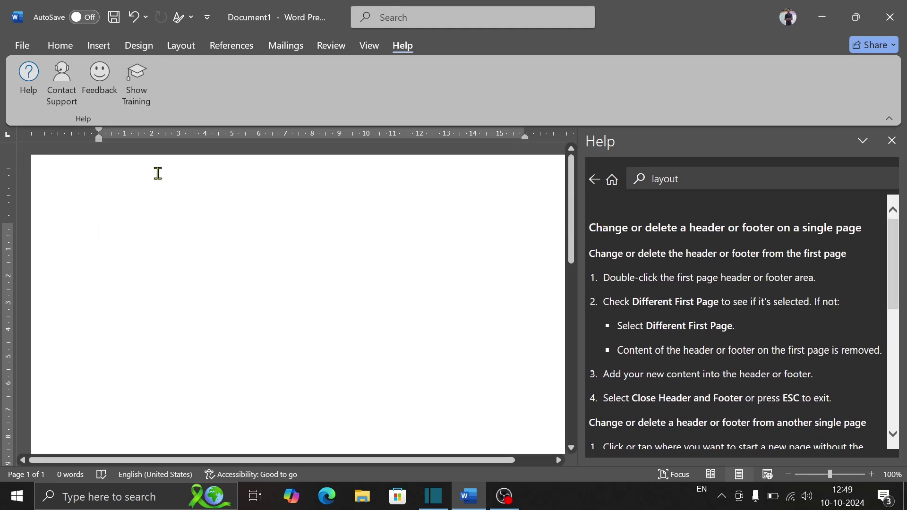
Step: Open the Contact Support pane, start a problem description, then close the pane again
click(57, 110)
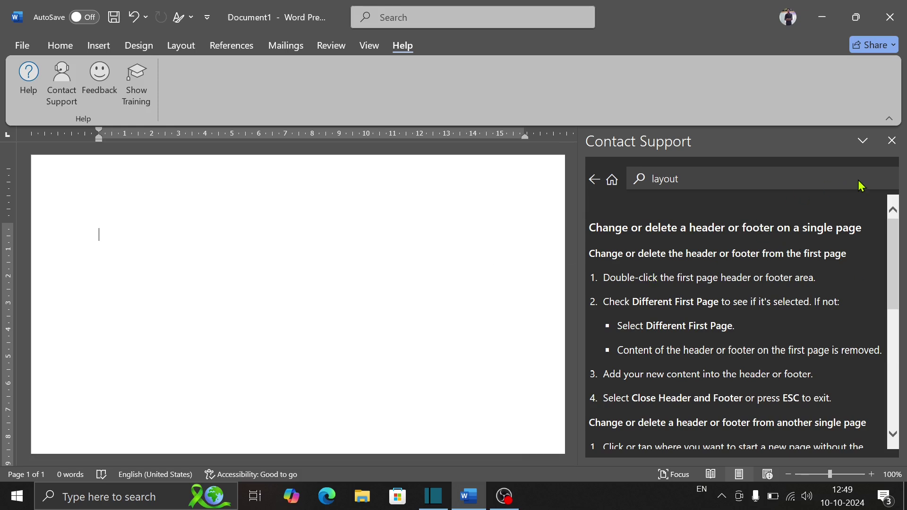
click(893, 140)
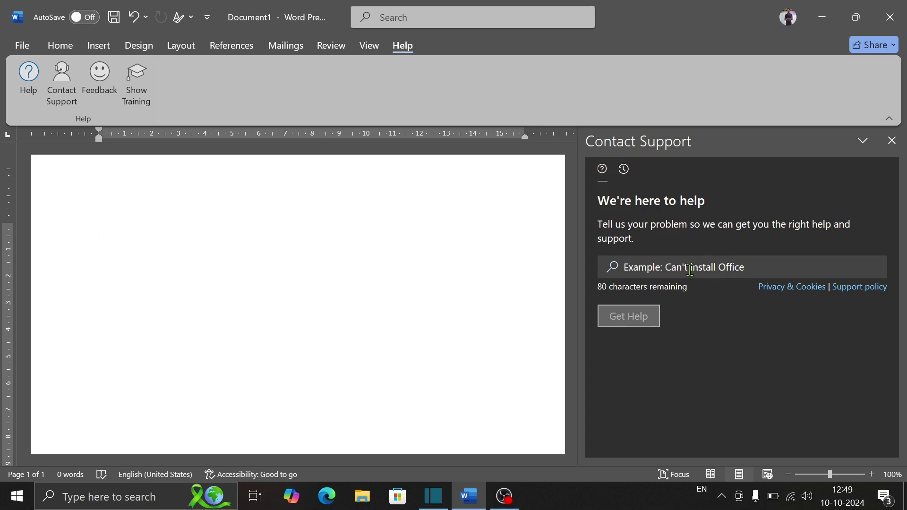
click(749, 268)
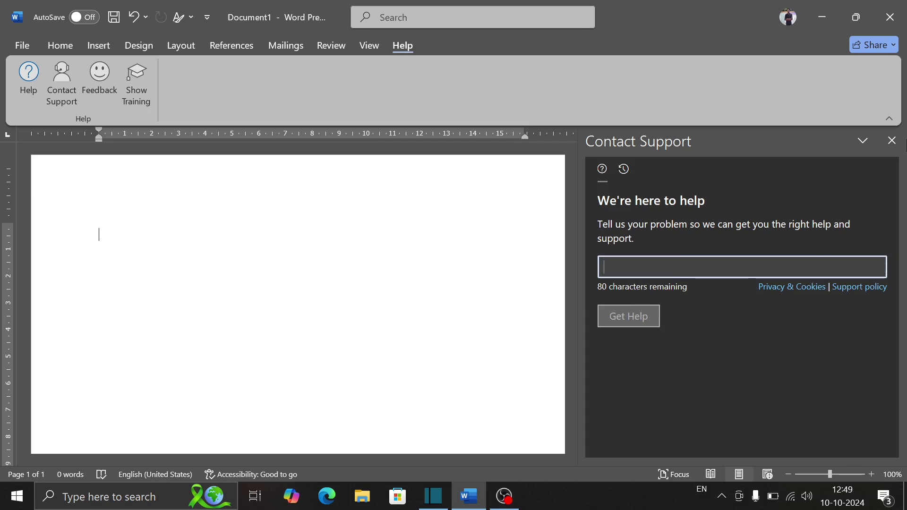
click(892, 141)
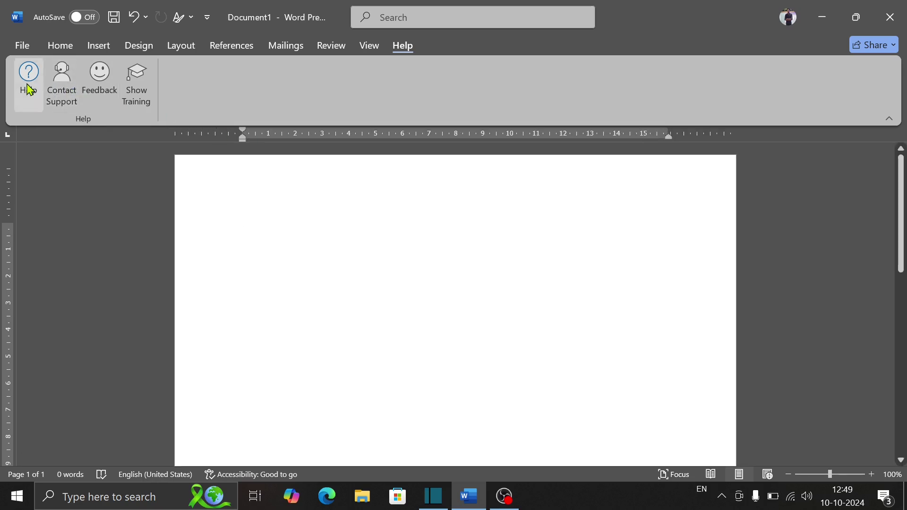
click(110, 103)
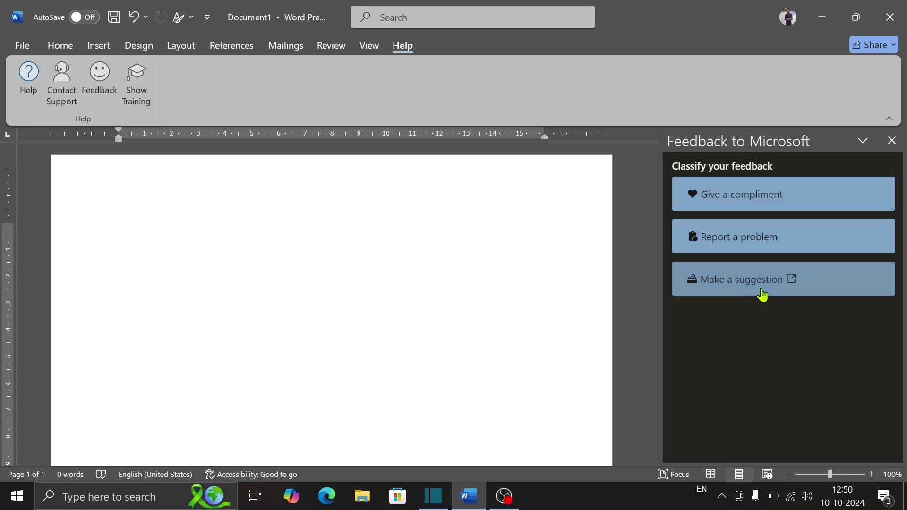
click(891, 141)
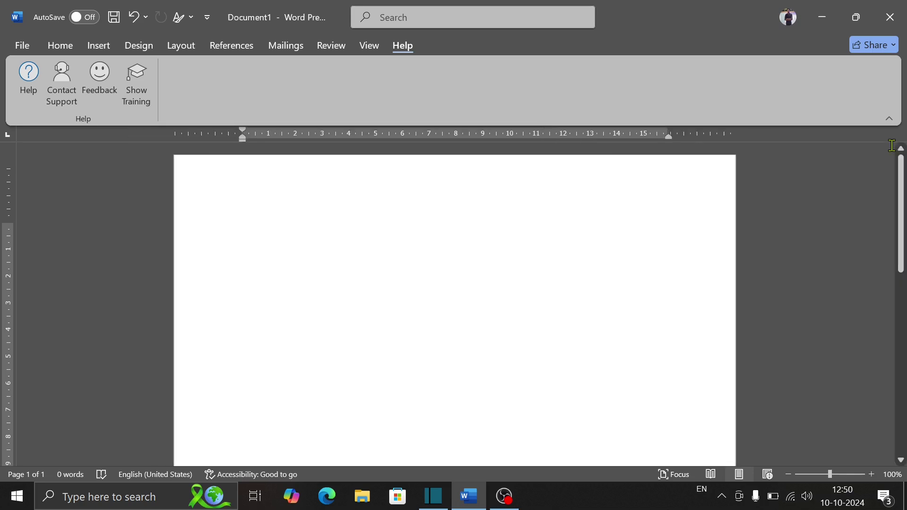
Step: Show the Word for Windows training pane and scroll to the Quick start top skills
click(151, 103)
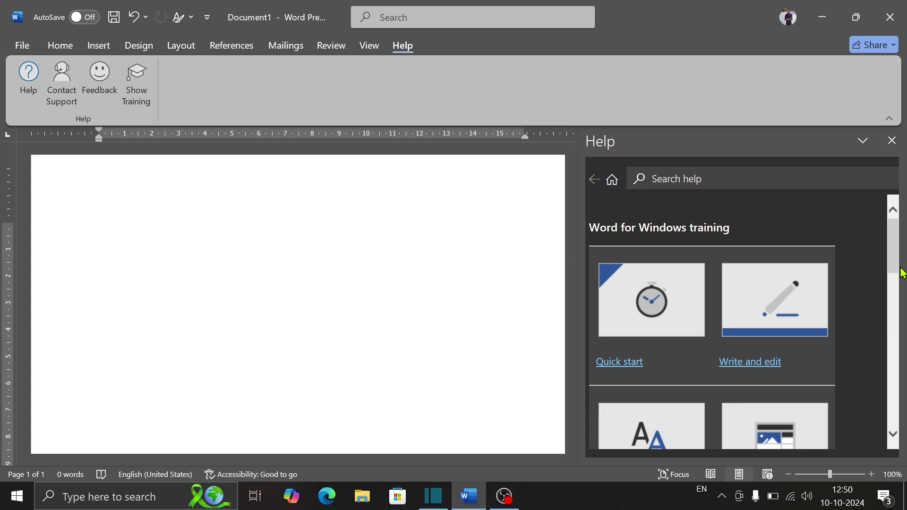
mouse_move(896, 249)
mouse_down()
mouse_move(898, 270)
mouse_move(902, 252)
mouse_up()
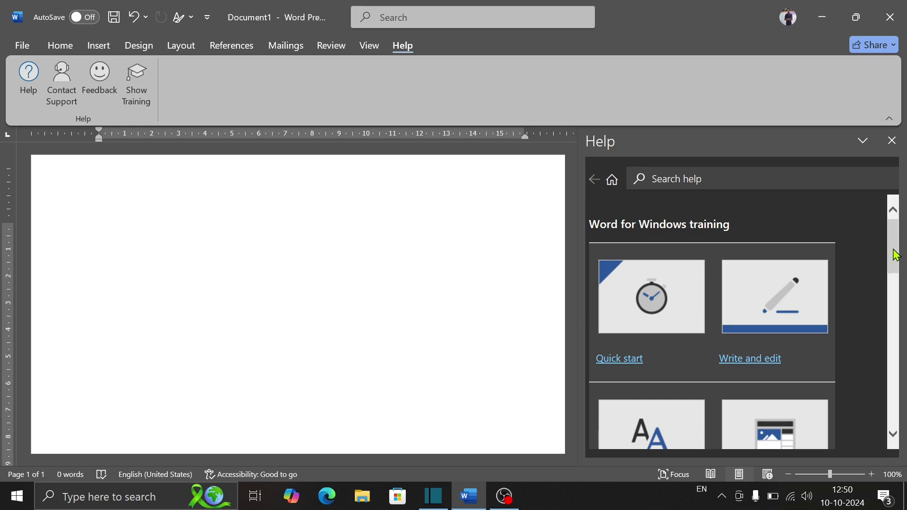
mouse_move(898, 269)
mouse_down()
mouse_move(902, 378)
mouse_move(901, 265)
mouse_up()
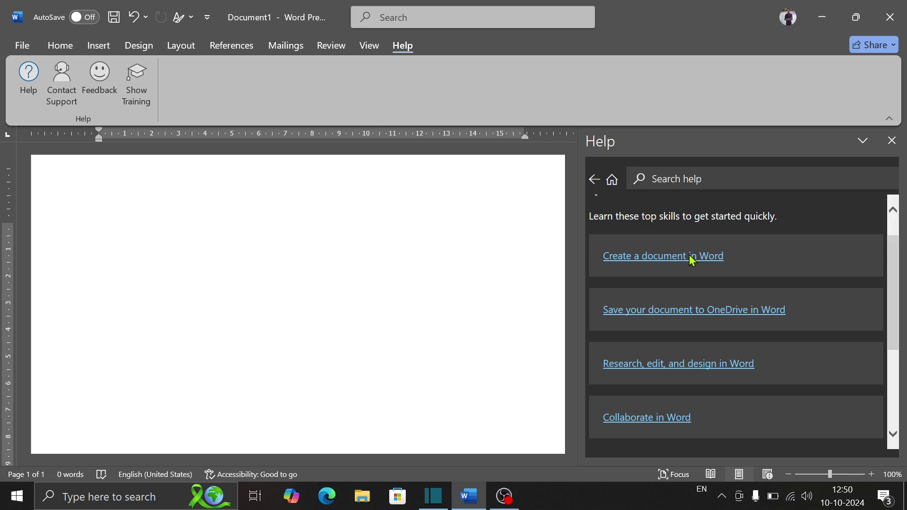
Step: Open the 'Create a document in Word' article and scroll down to its new-document steps
click(691, 259)
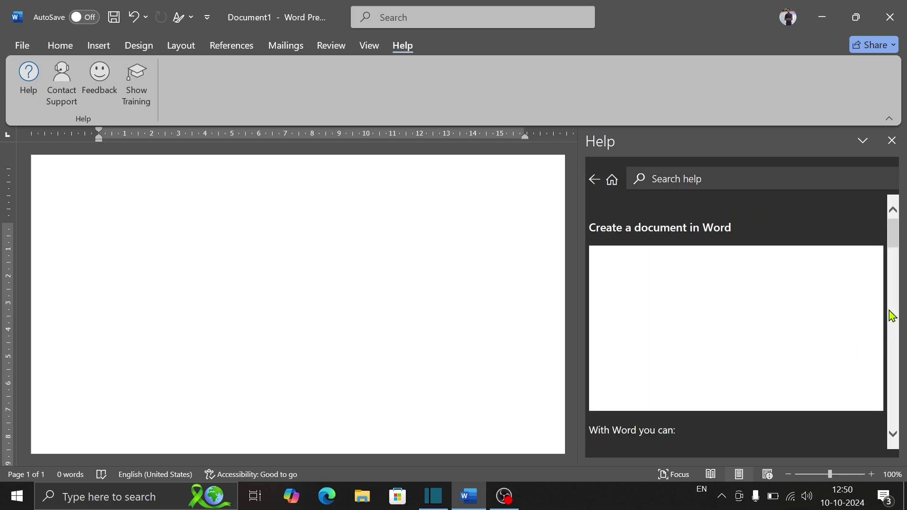
drag(897, 237, 898, 244)
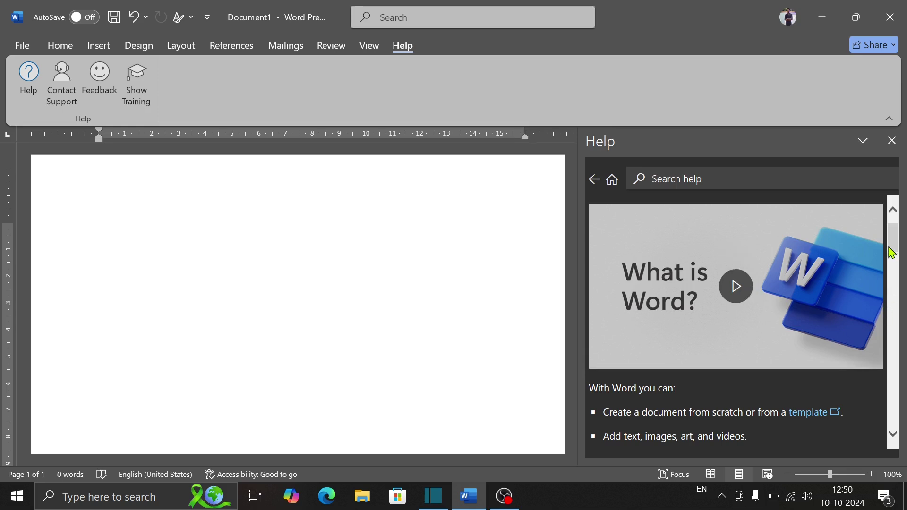
mouse_move(892, 253)
mouse_down()
mouse_move(898, 263)
mouse_move(899, 248)
mouse_move(905, 366)
mouse_move(903, 239)
mouse_up()
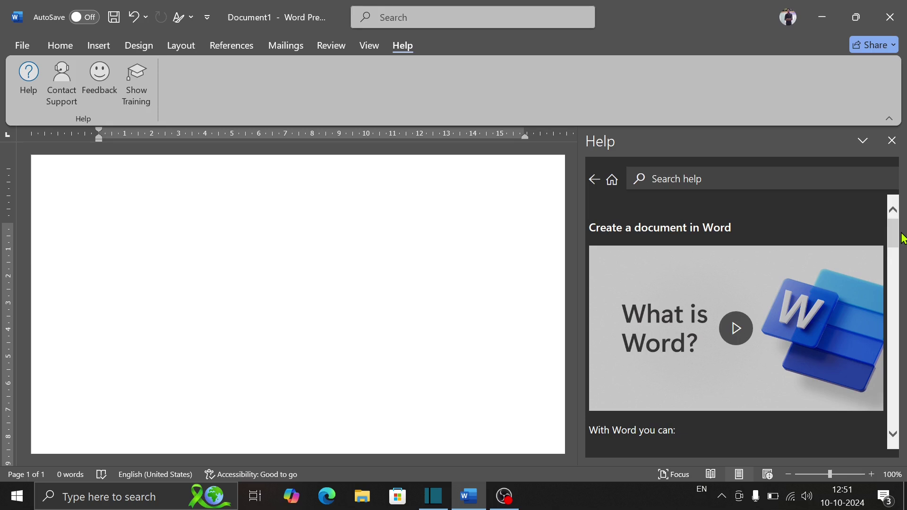
drag(898, 234, 899, 248)
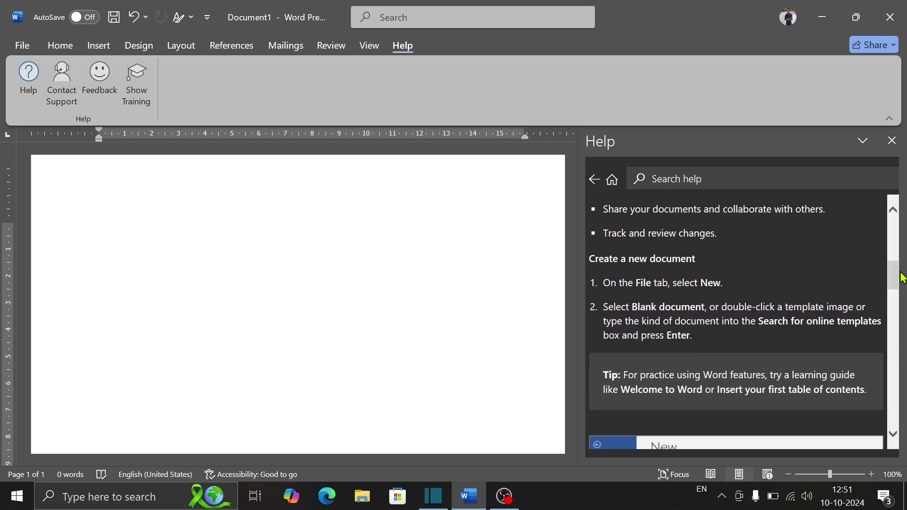